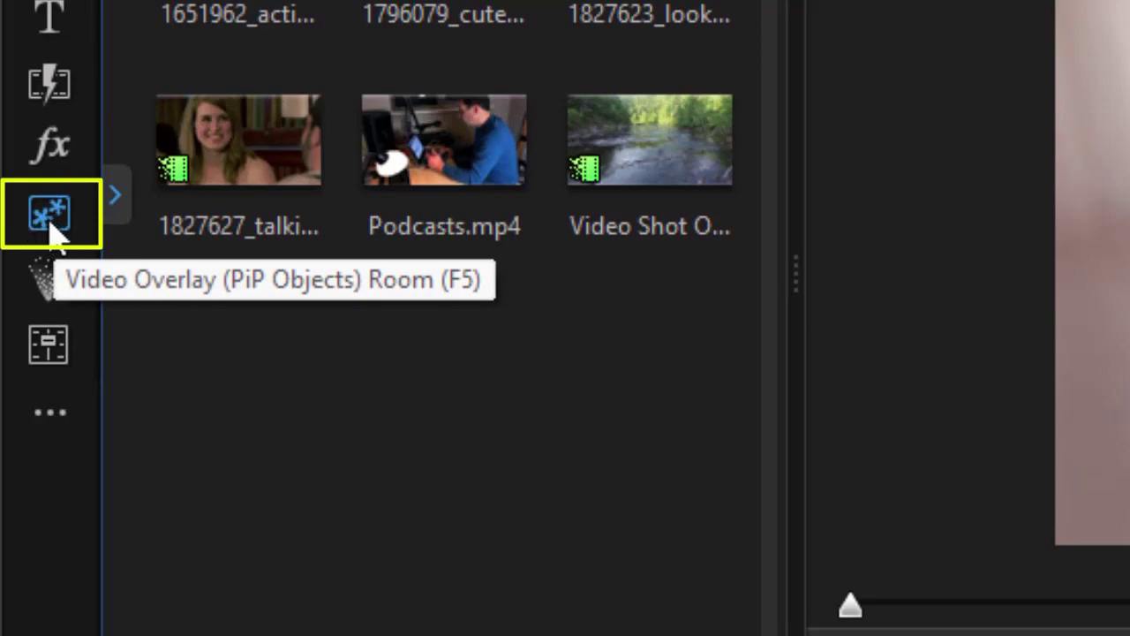
Show the Text Stickers Pack in the Video Overlay Room
{"action": "left_click", "coordinate": [53, 222]}
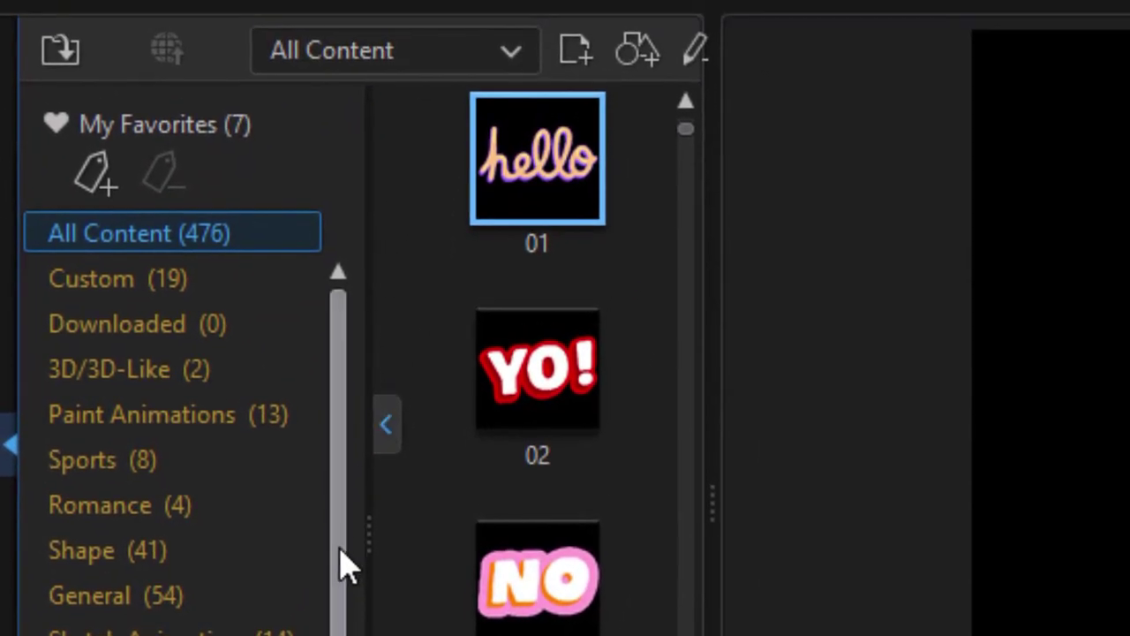
{"action": "left_click_drag", "start_coordinate": [345, 560], "coordinate": [345, 635]}
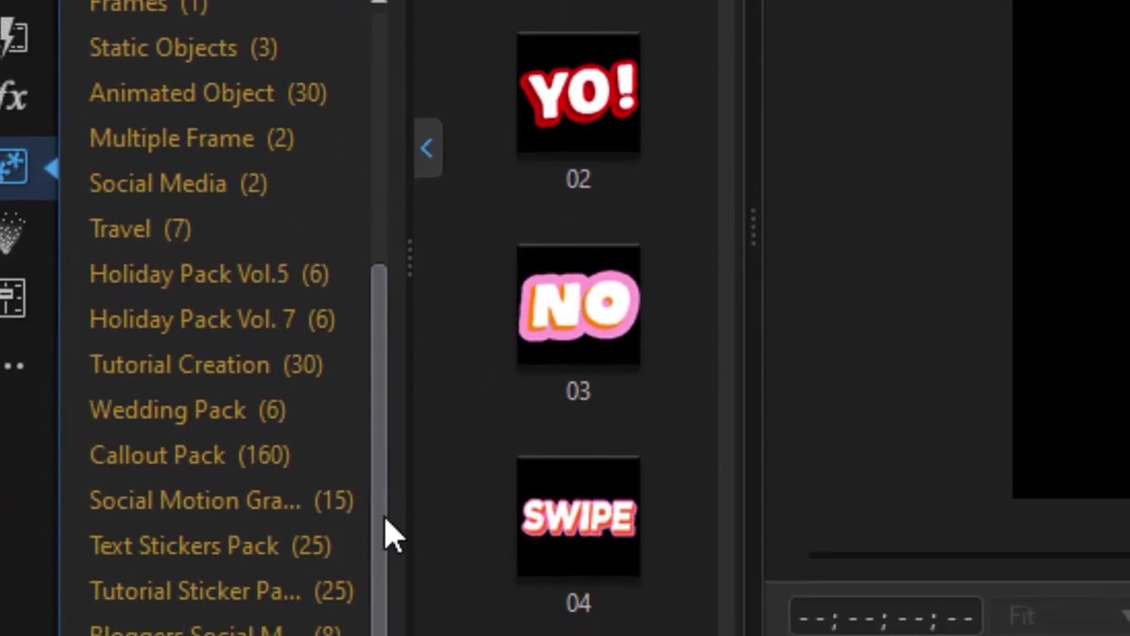
{"action": "left_click", "coordinate": [222, 564]}
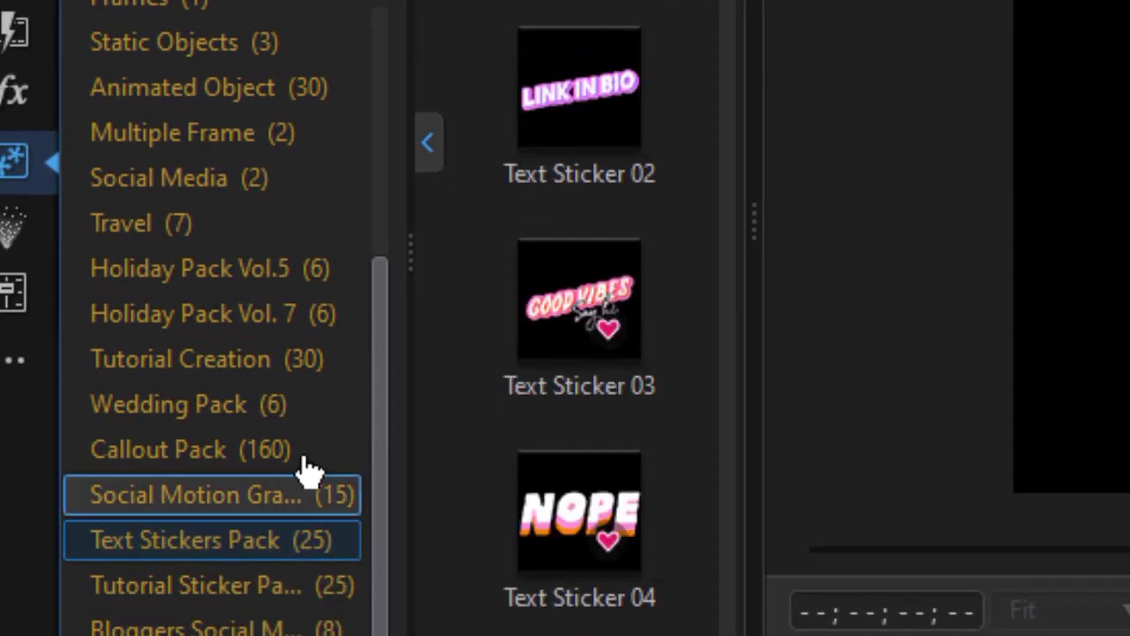
{"action": "left_click_drag", "start_coordinate": [717, 1], "coordinate": [706, 97]}
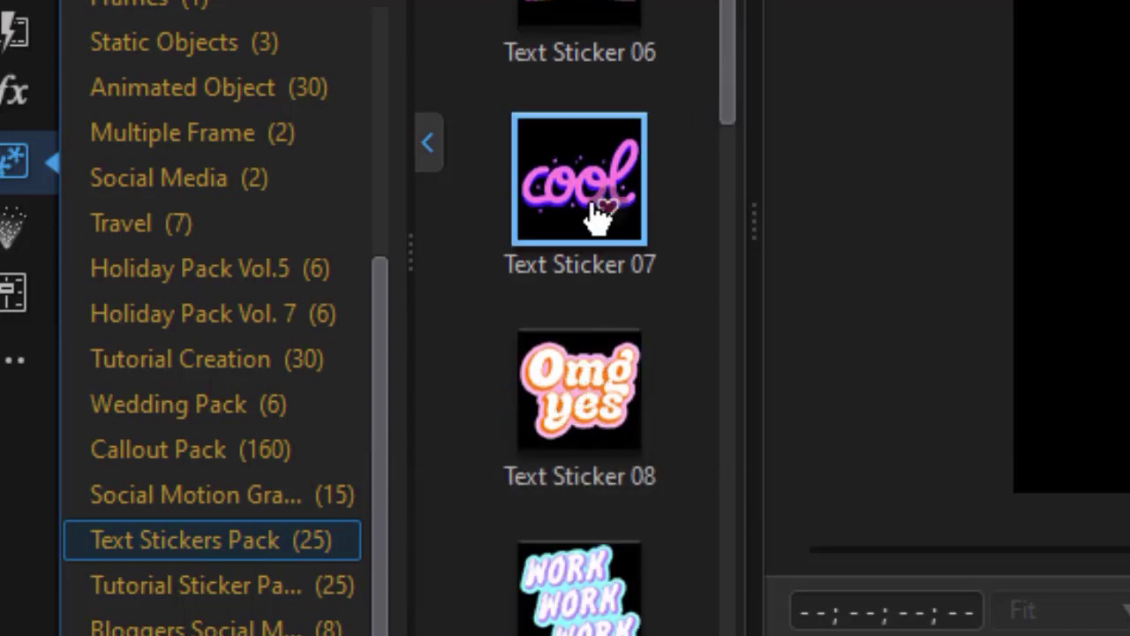
Place Text Sticker 07 ('cool') on track 2, shrink it, and open it in PiP Designer
{"action": "left_click_drag", "start_coordinate": [591, 201], "coordinate": [590, 635]}
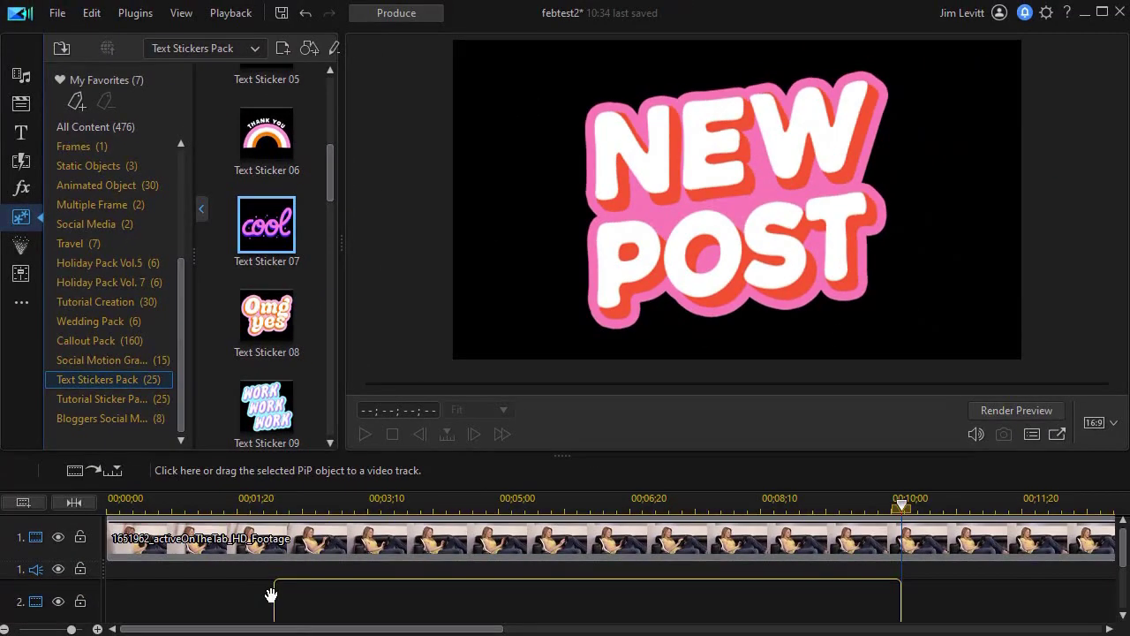
{"action": "left_click_drag", "start_coordinate": [271, 594], "coordinate": [259, 595]}
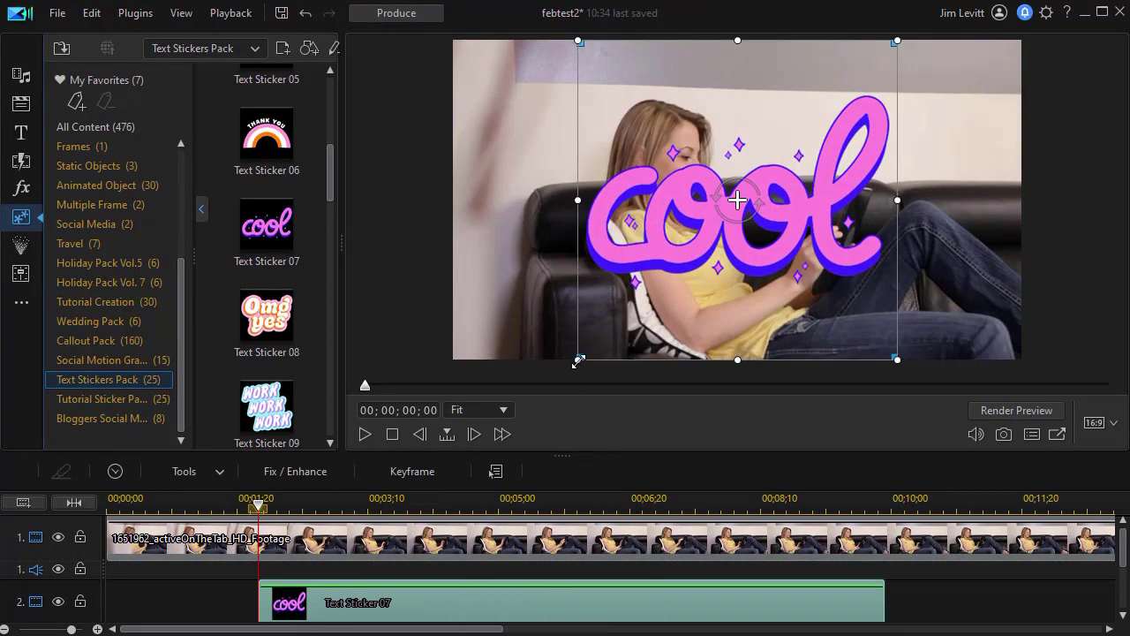
{"action": "left_click_drag", "start_coordinate": [578, 360], "coordinate": [618, 319]}
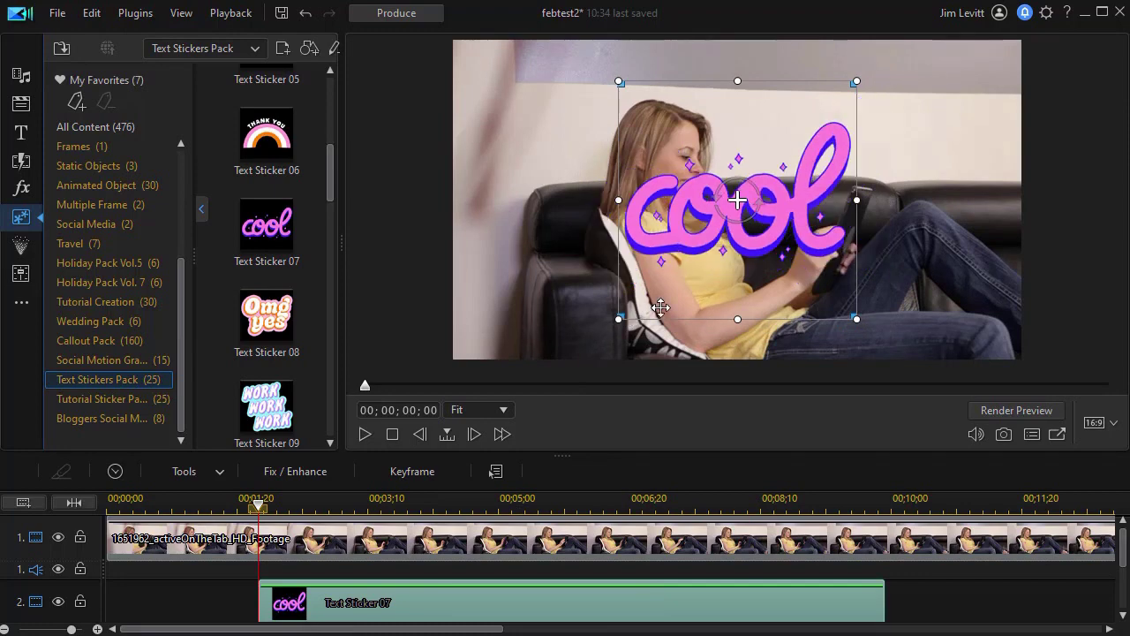
{"action": "double_click", "coordinate": [475, 611]}
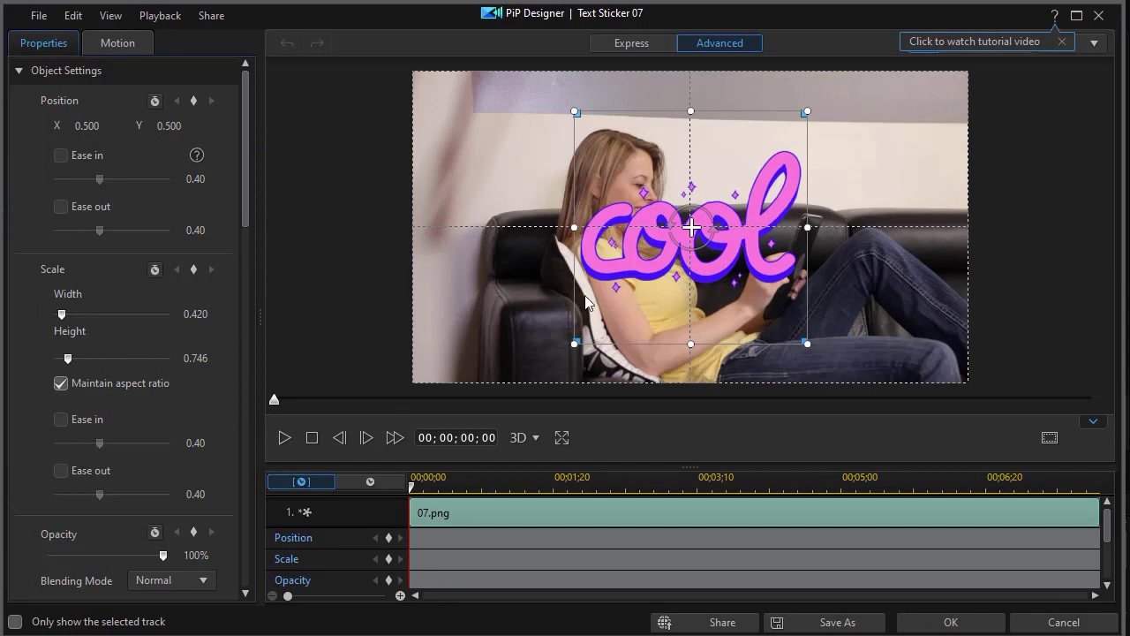
Unlock the aspect ratio and widen the 'cool' sticker to width 0.496
{"action": "left_click", "coordinate": [60, 384]}
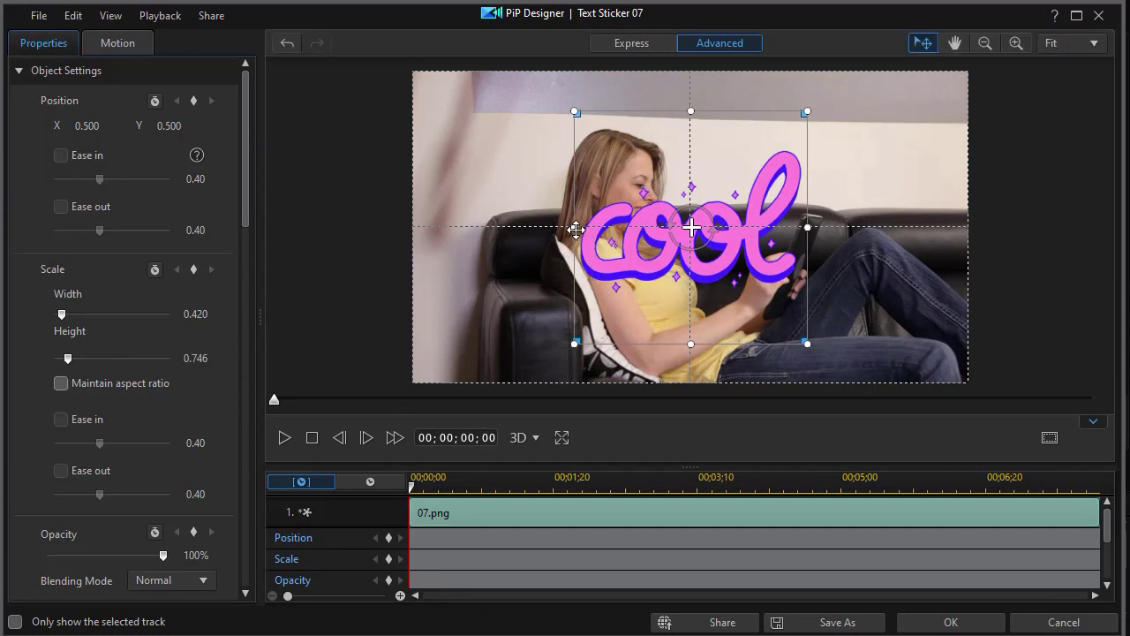
{"action": "left_click_drag", "start_coordinate": [574, 228], "coordinate": [550, 249]}
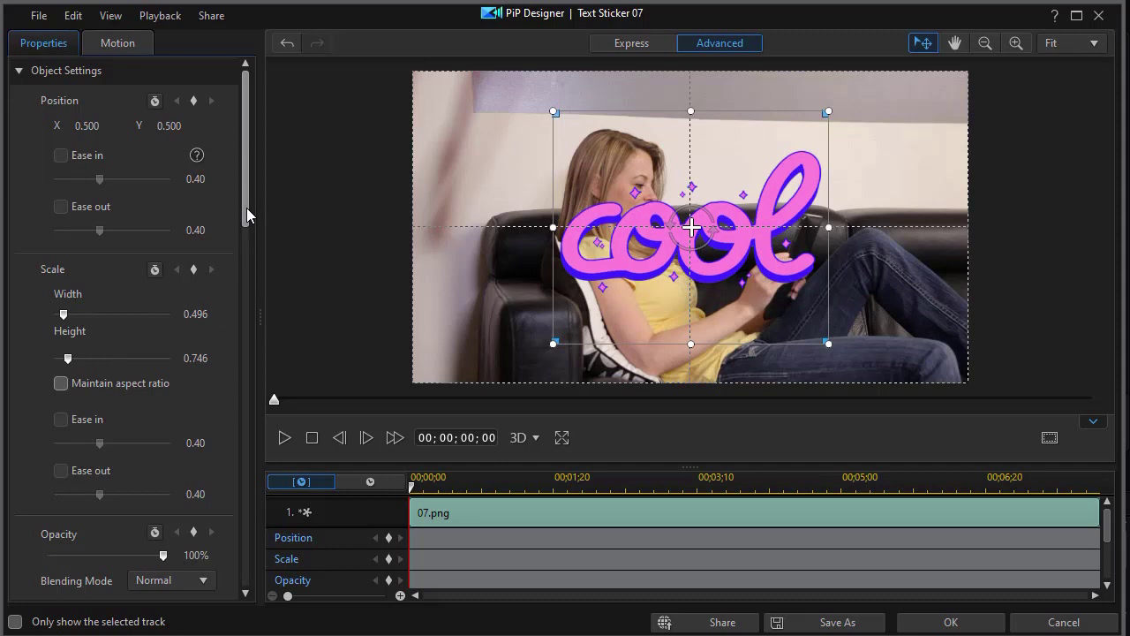
{"action": "left_click_drag", "start_coordinate": [246, 208], "coordinate": [245, 314]}
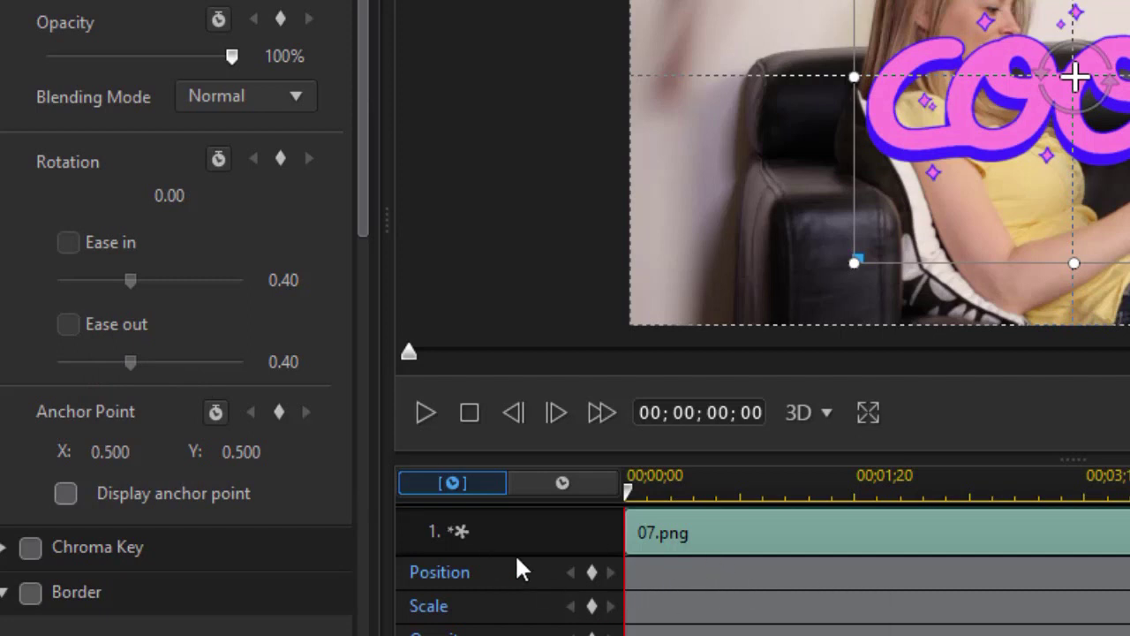
{"action": "scroll", "coordinate": [763, 571], "scroll_direction": "down", "scroll_amount": 3}
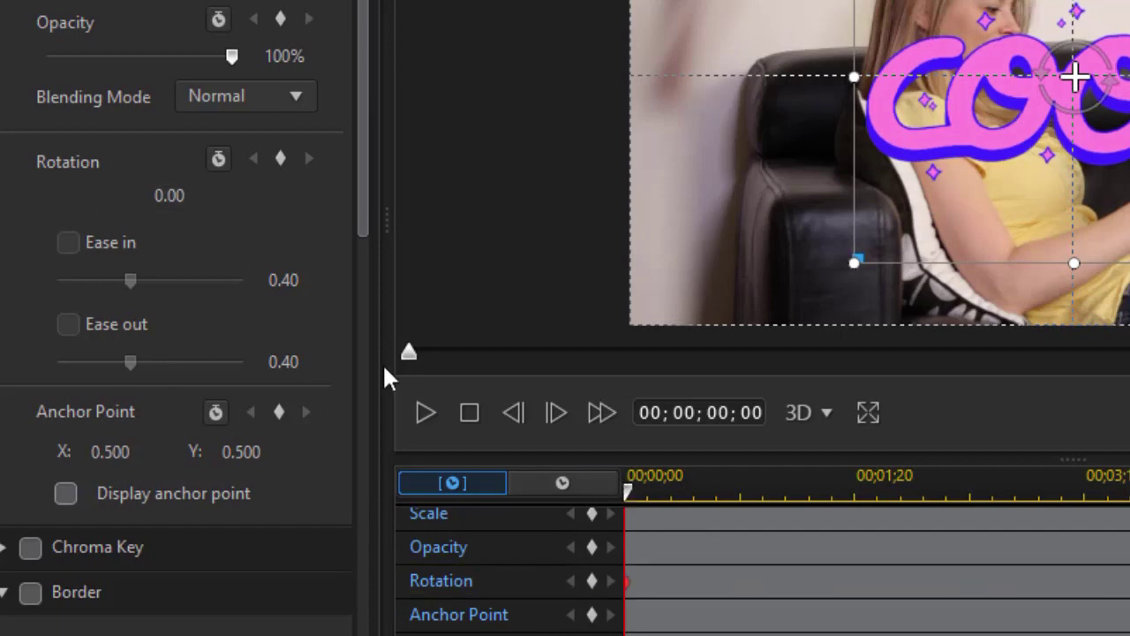
Set a 360° Rotation keyframe at 2 seconds for the 'cool' sticker
{"action": "left_click_drag", "start_coordinate": [632, 510], "coordinate": [902, 512]}
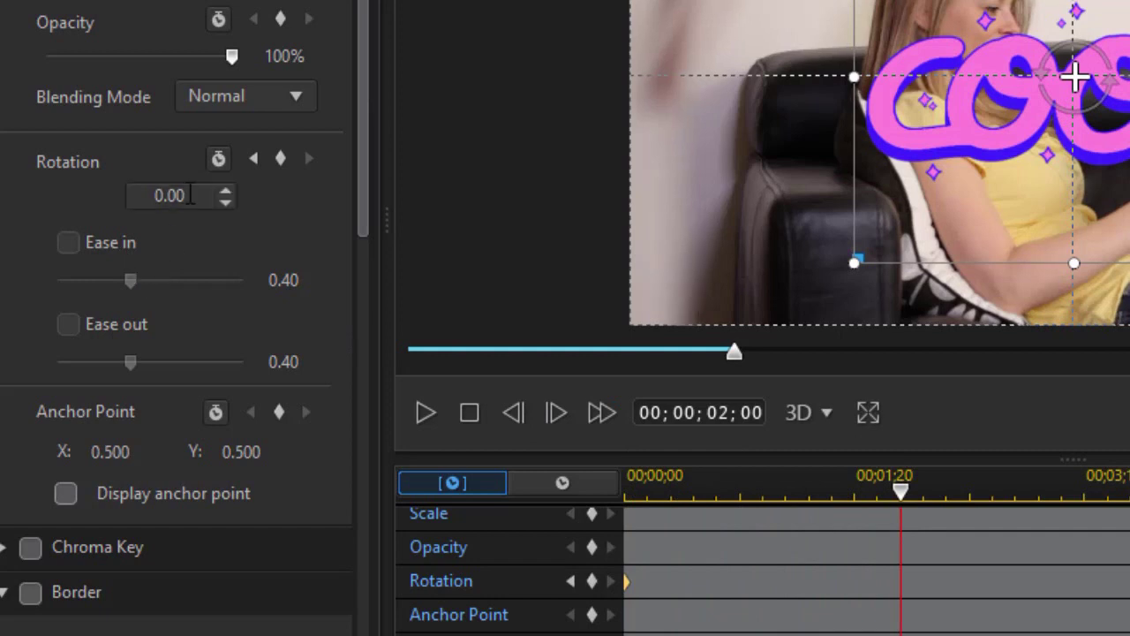
{"action": "left_click_drag", "start_coordinate": [191, 195], "coordinate": [112, 189]}
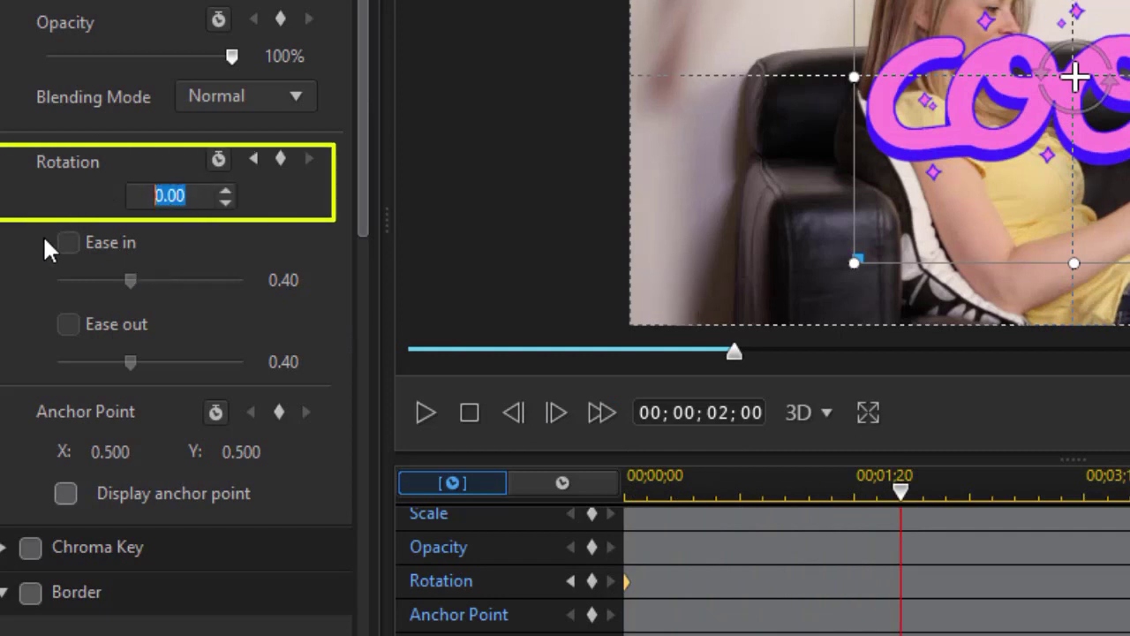
{"action": "type", "text": "36"}
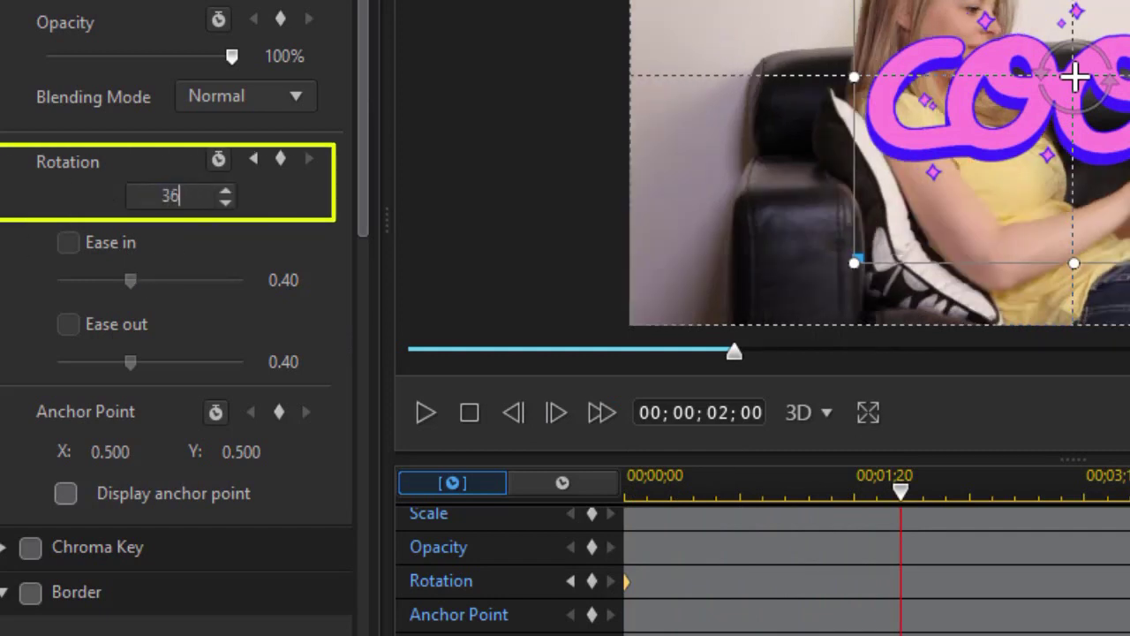
{"action": "type", "text": "0"}
{"action": "key", "text": "Return"}
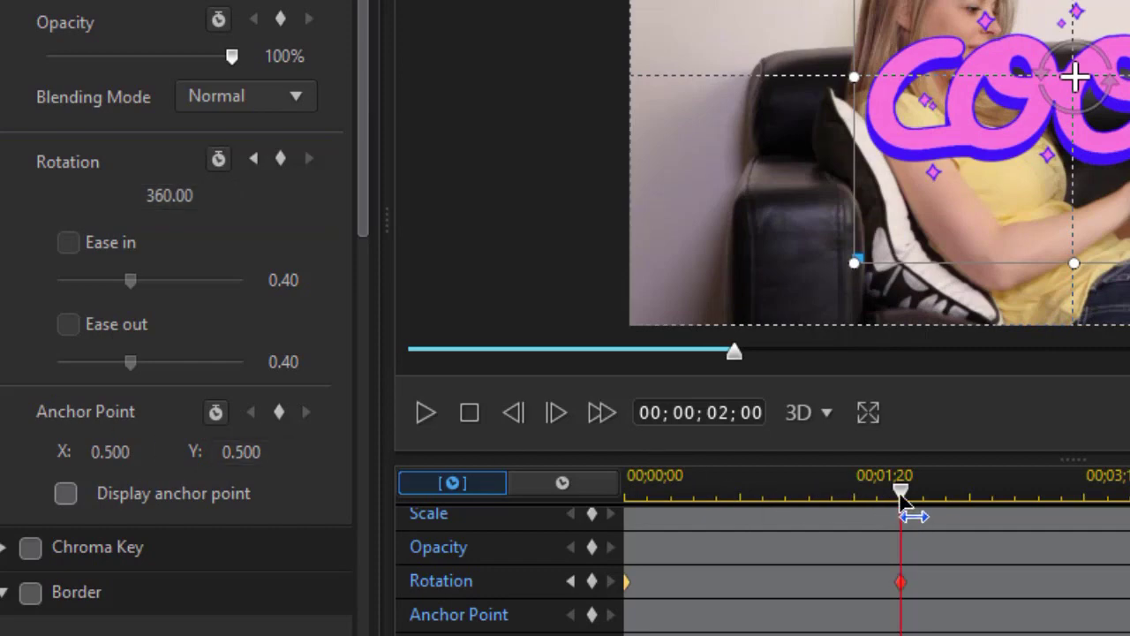
Preview the spin from the start of the sticker clip
{"action": "left_click_drag", "start_coordinate": [909, 514], "coordinate": [593, 552]}
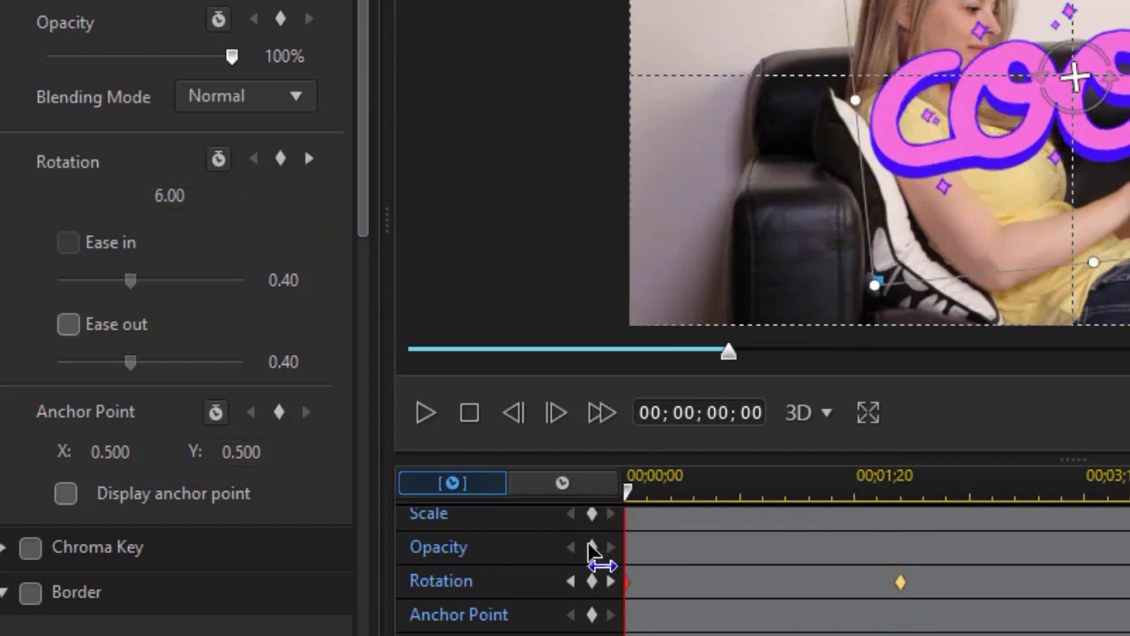
{"action": "left_click", "coordinate": [426, 413]}
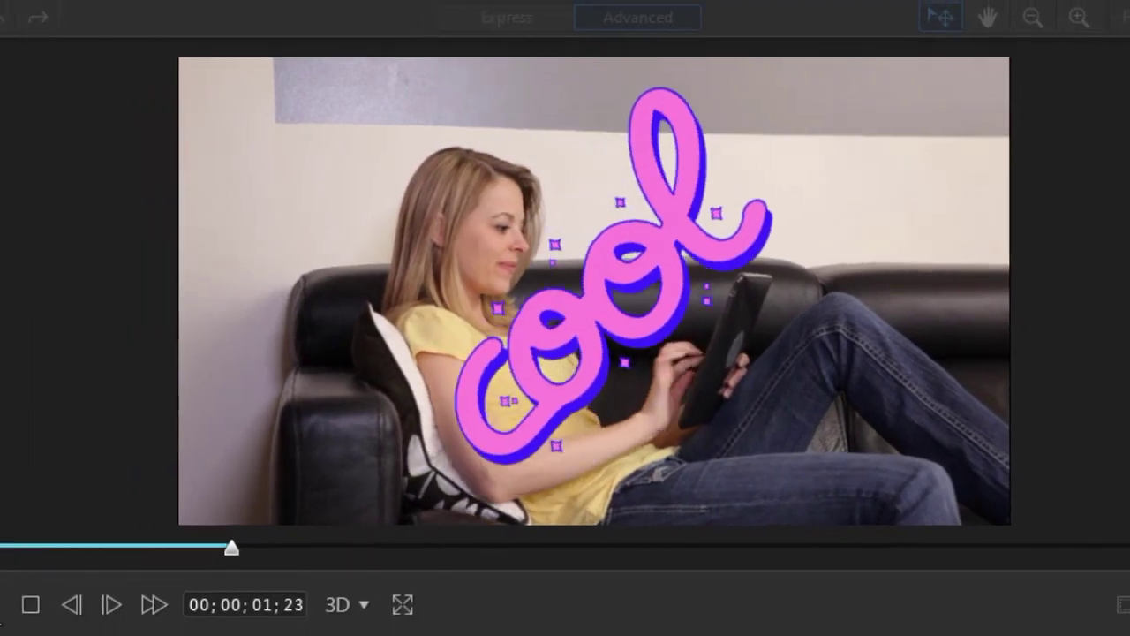
{"action": "left_click", "coordinate": [252, 453]}
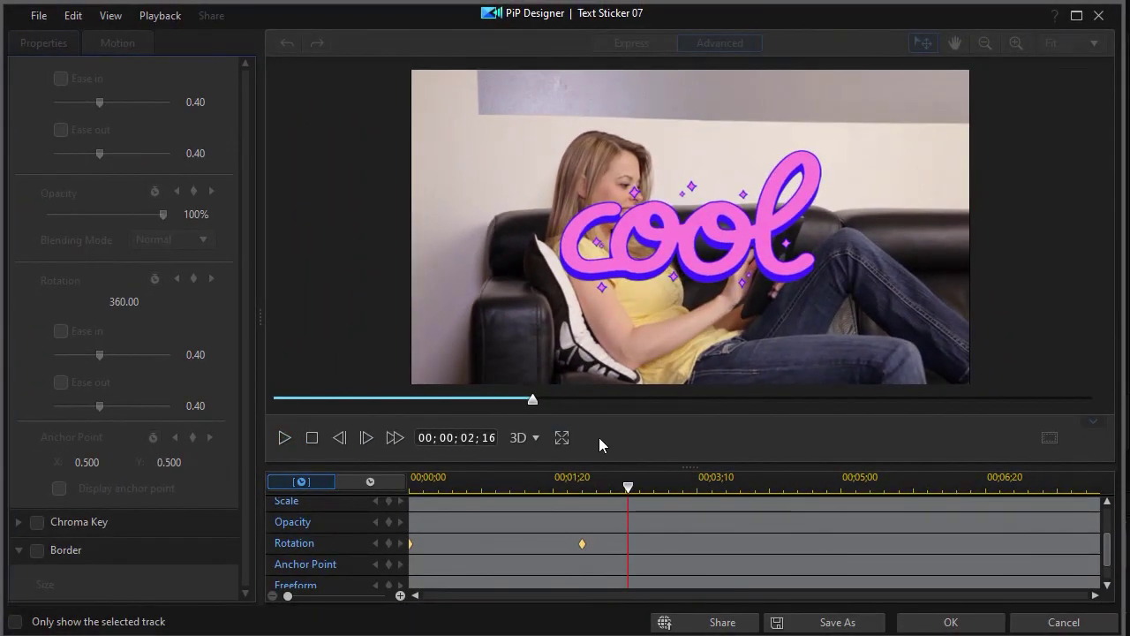
Give the 'cool' sticker a drop shadow
{"action": "left_click", "coordinate": [275, 398]}
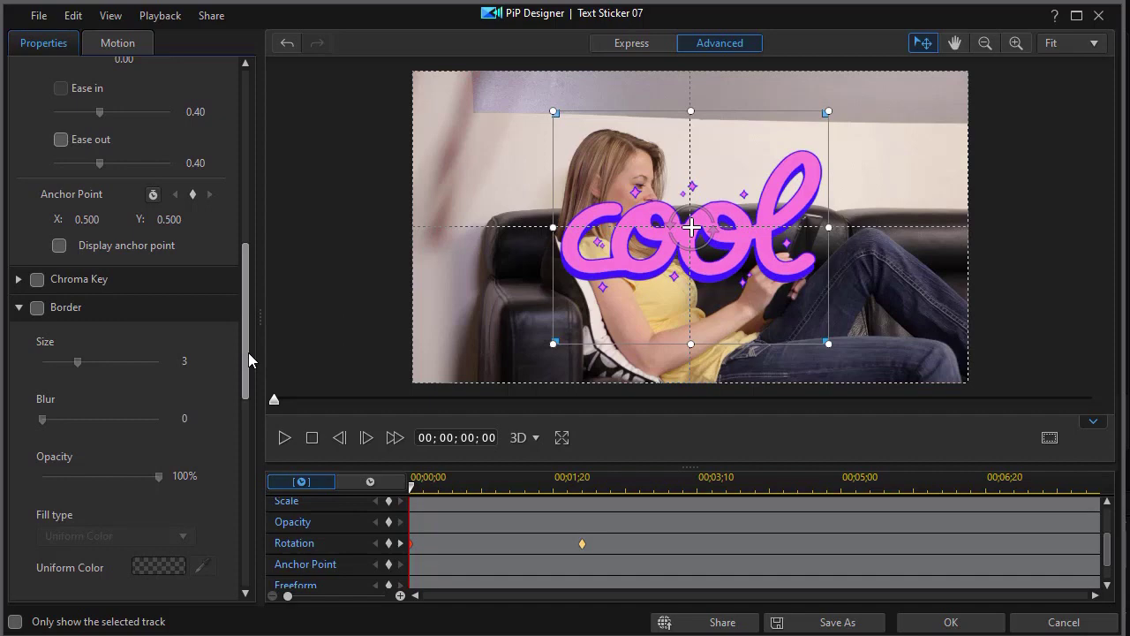
{"action": "left_click_drag", "start_coordinate": [244, 351], "coordinate": [239, 443]}
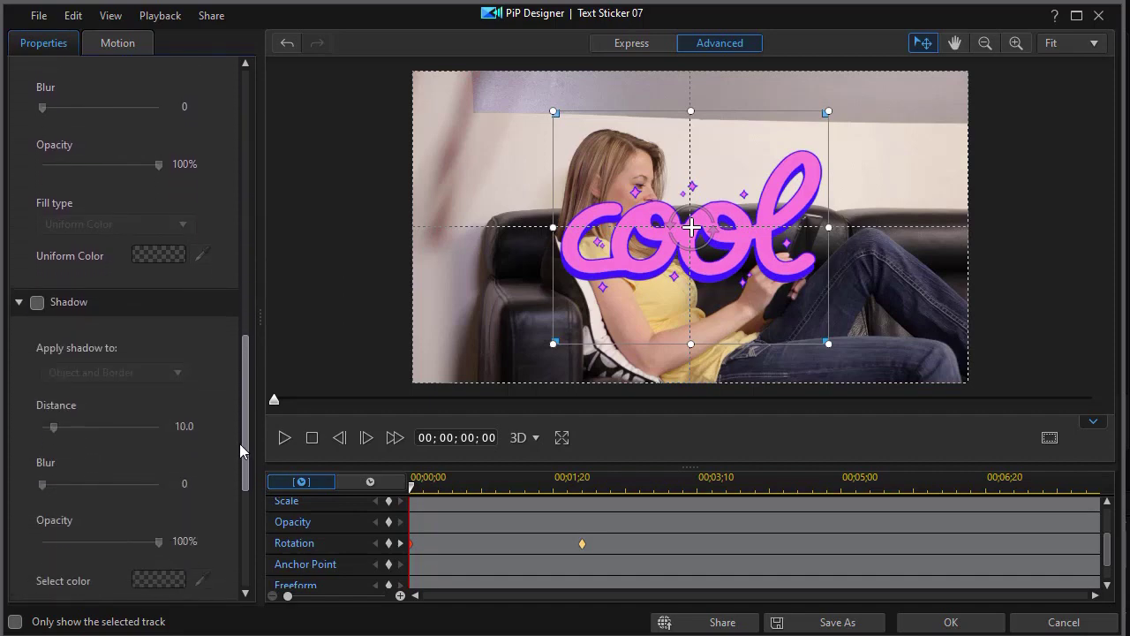
{"action": "left_click", "coordinate": [36, 309]}
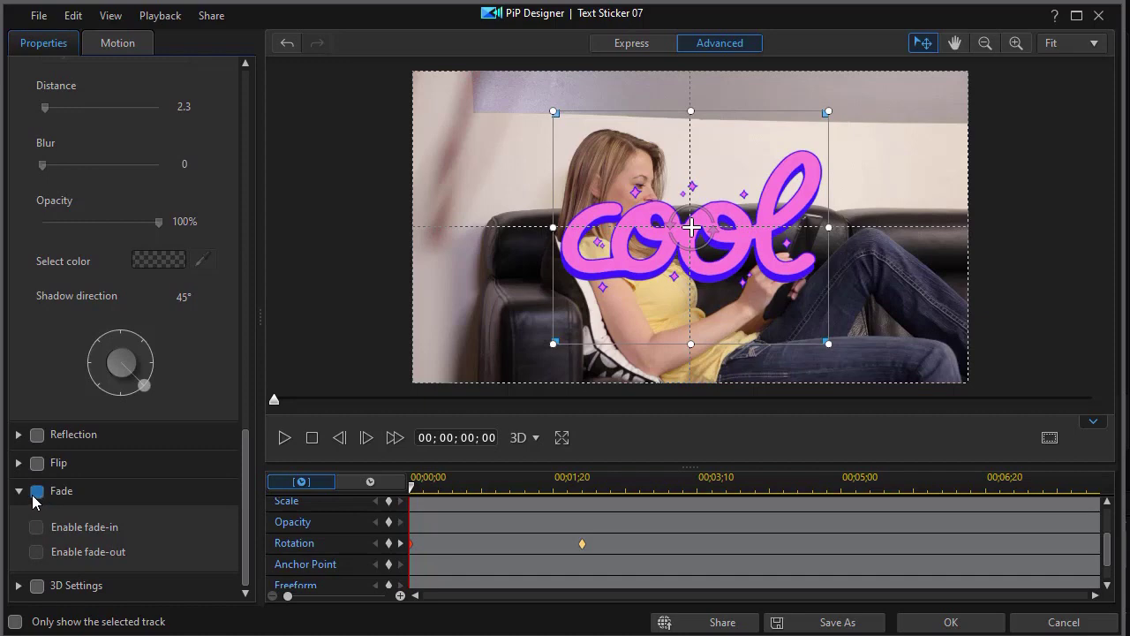
Enable Fade with fade-in and fade-out for 'cool', then apply with OK
{"action": "left_click", "coordinate": [37, 491]}
{"action": "left_click", "coordinate": [36, 527]}
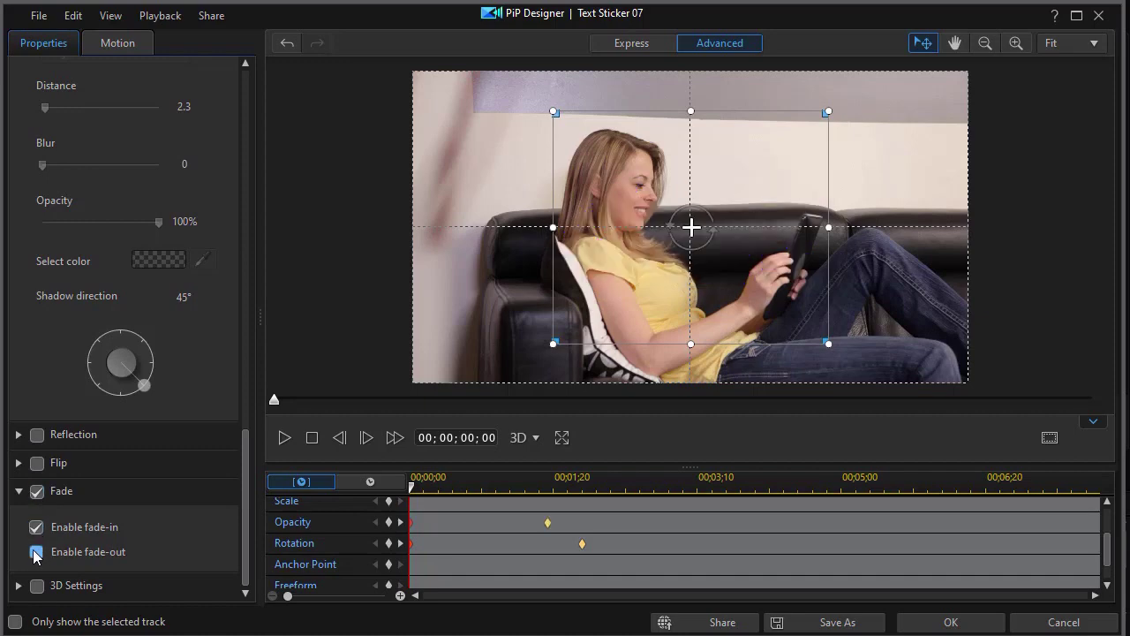
{"action": "left_click", "coordinate": [36, 552]}
{"action": "scroll", "coordinate": [250, 468], "scroll_direction": "up", "scroll_amount": 1}
{"action": "left_click_drag", "start_coordinate": [250, 468], "coordinate": [270, 304]}
{"action": "left_click", "coordinate": [948, 620]}
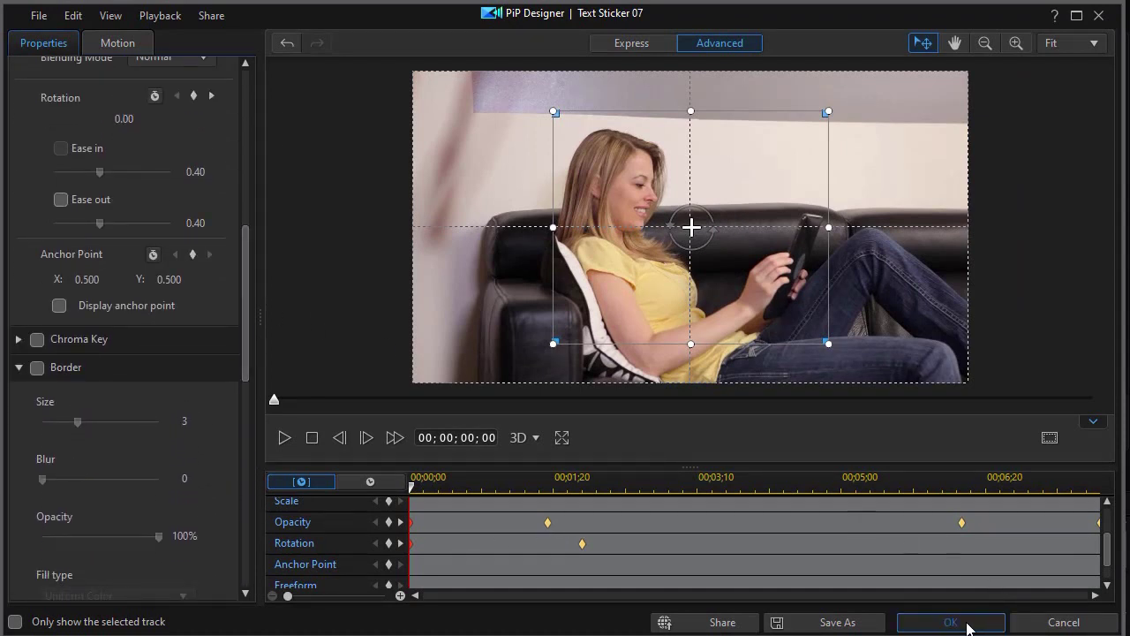
Place Text Sticker 24 ('That's Awesome') after 'cool' on track 2, shift it right, and open it in PiP Designer
{"action": "left_click", "coordinate": [726, 581]}
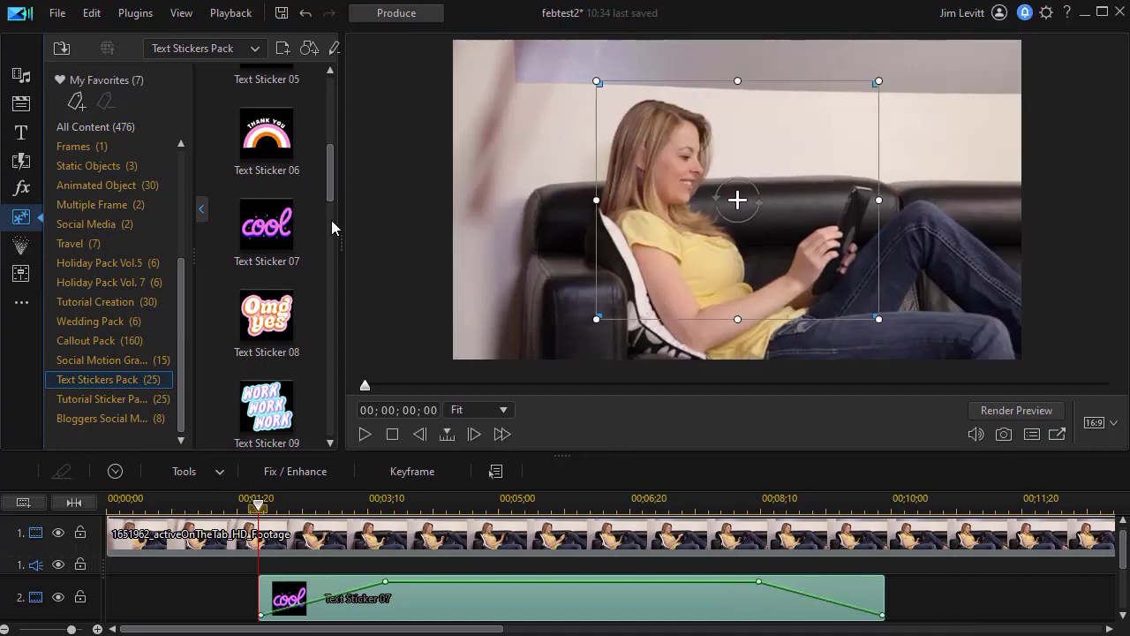
{"action": "left_click_drag", "start_coordinate": [332, 182], "coordinate": [324, 410]}
{"action": "left_click_drag", "start_coordinate": [266, 358], "coordinate": [916, 564]}
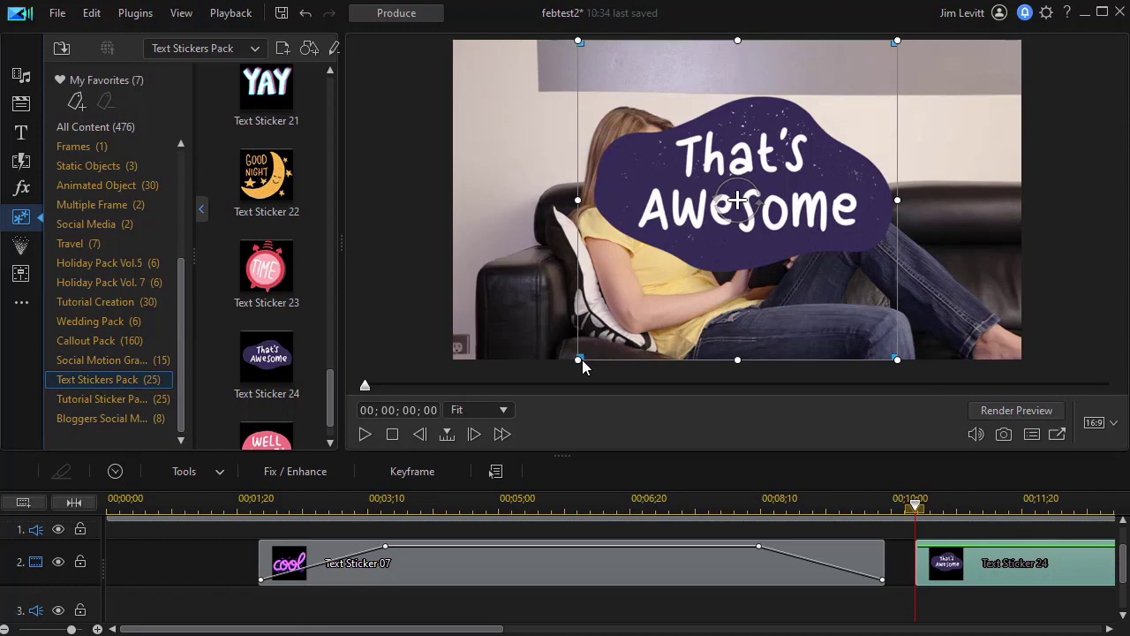
{"action": "left_click_drag", "start_coordinate": [737, 199], "coordinate": [843, 203]}
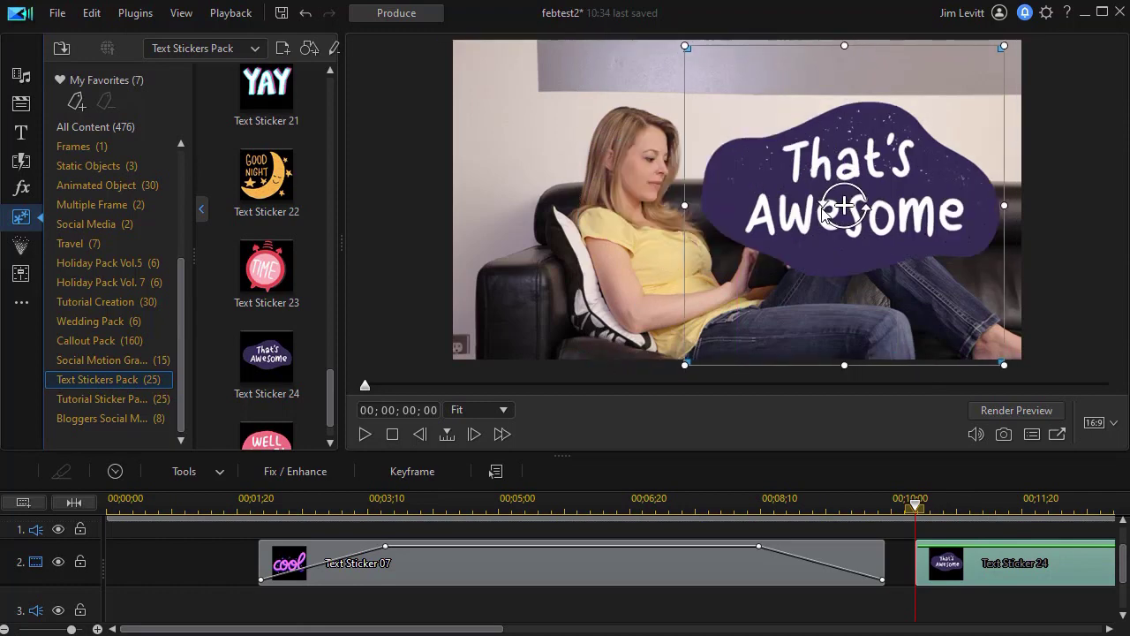
{"action": "double_click", "coordinate": [993, 562]}
{"action": "left_click_drag", "start_coordinate": [244, 221], "coordinate": [235, 184]}
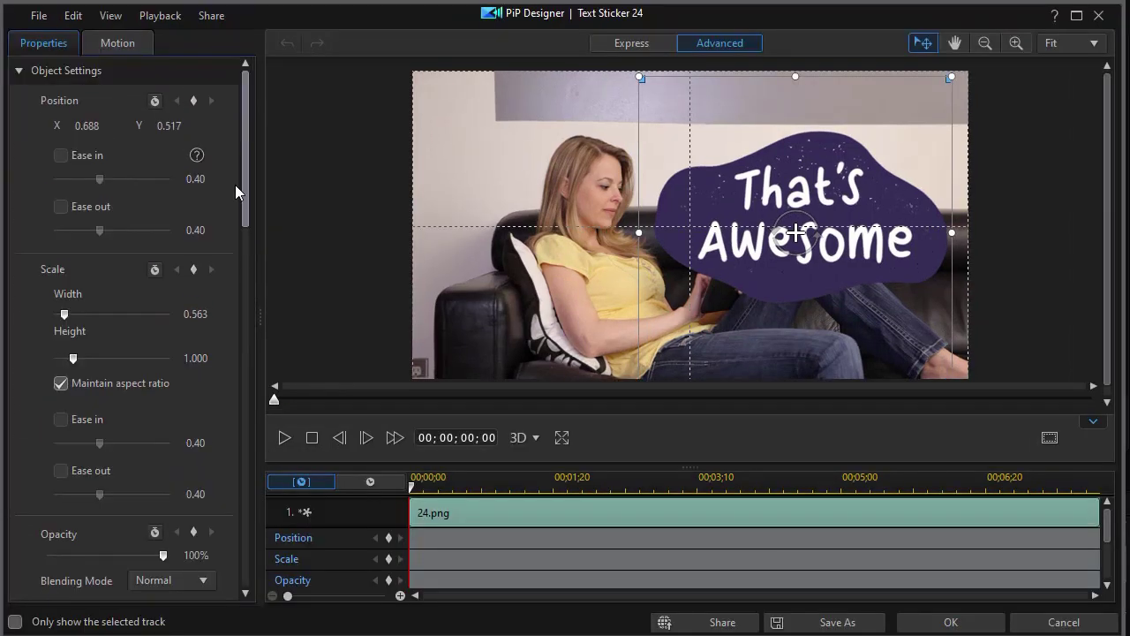
Add a border with a 2 Color Gradient from white to red (FF0000), running horizontally
{"action": "scroll", "coordinate": [232, 211], "scroll_direction": "down", "scroll_amount": 1}
{"action": "scroll", "coordinate": [221, 335], "scroll_direction": "down", "scroll_amount": 6}
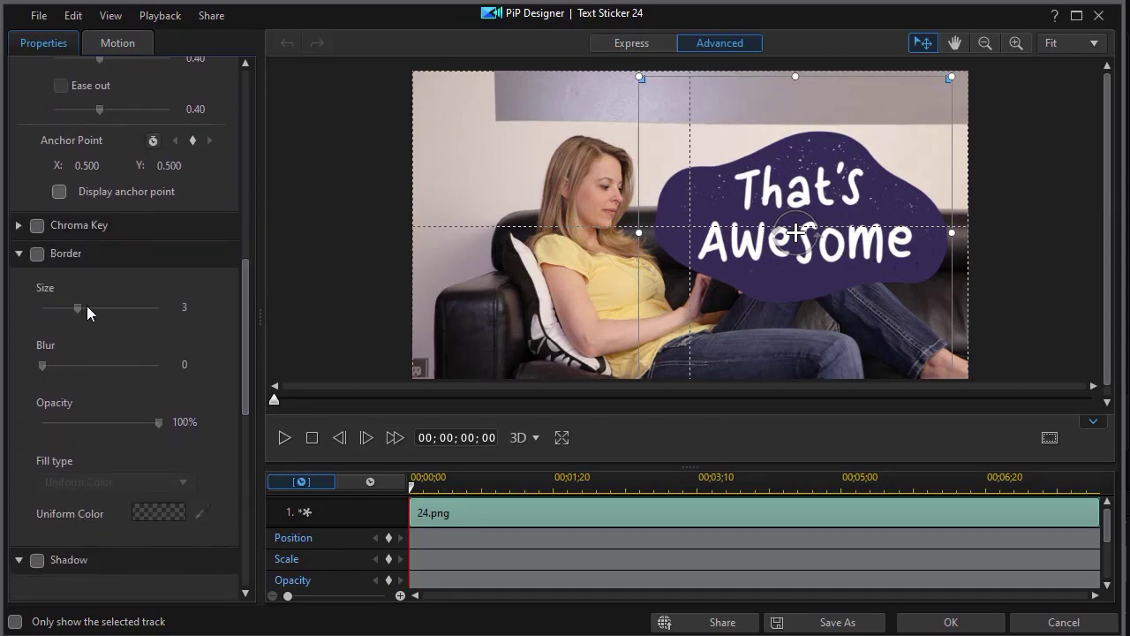
{"action": "left_click", "coordinate": [38, 254]}
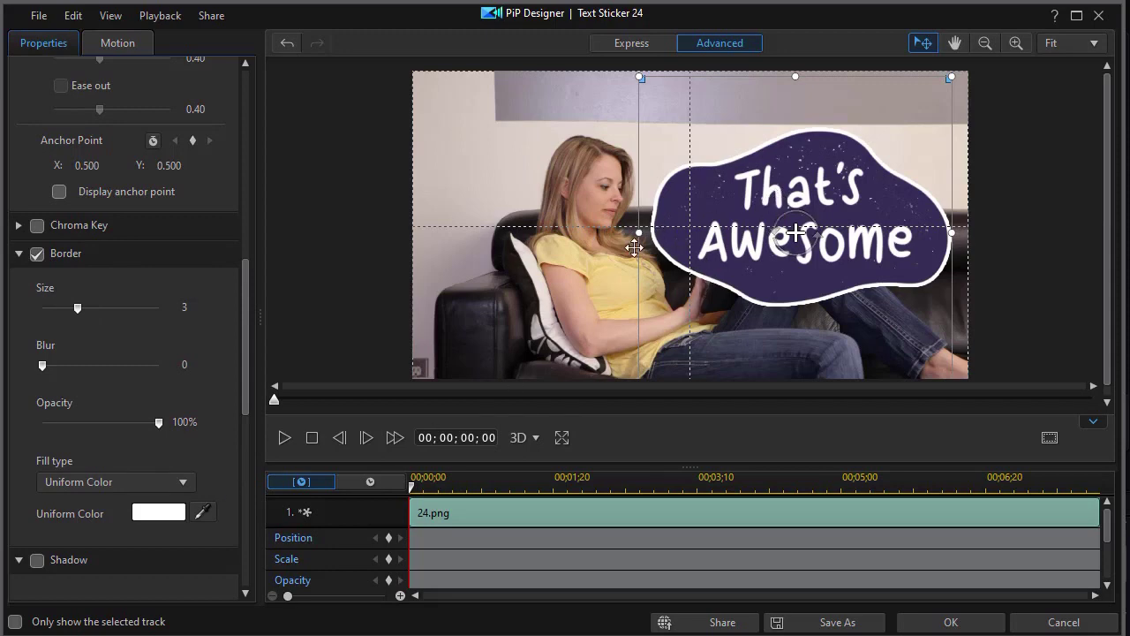
{"action": "left_click_drag", "start_coordinate": [248, 365], "coordinate": [246, 400]}
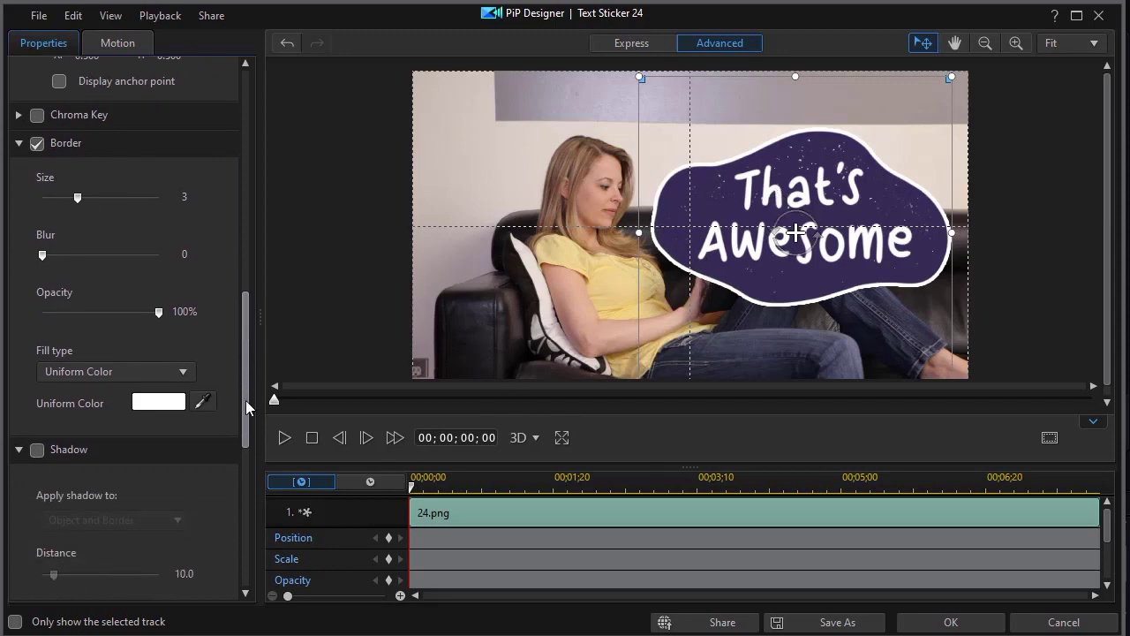
{"action": "left_click", "coordinate": [184, 374]}
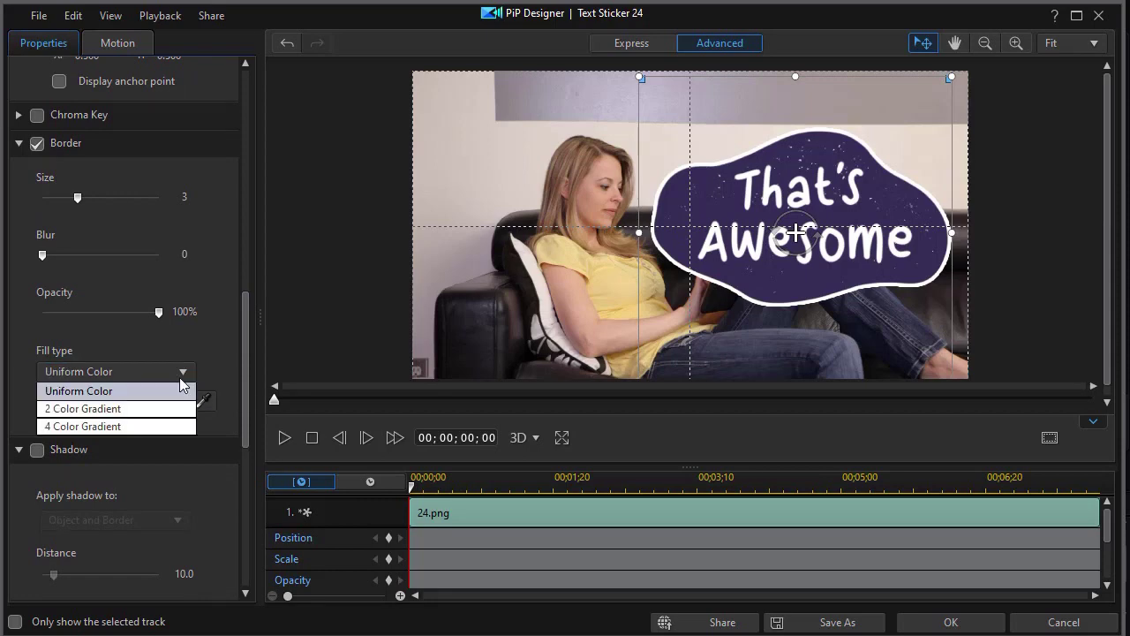
{"action": "left_click", "coordinate": [134, 415]}
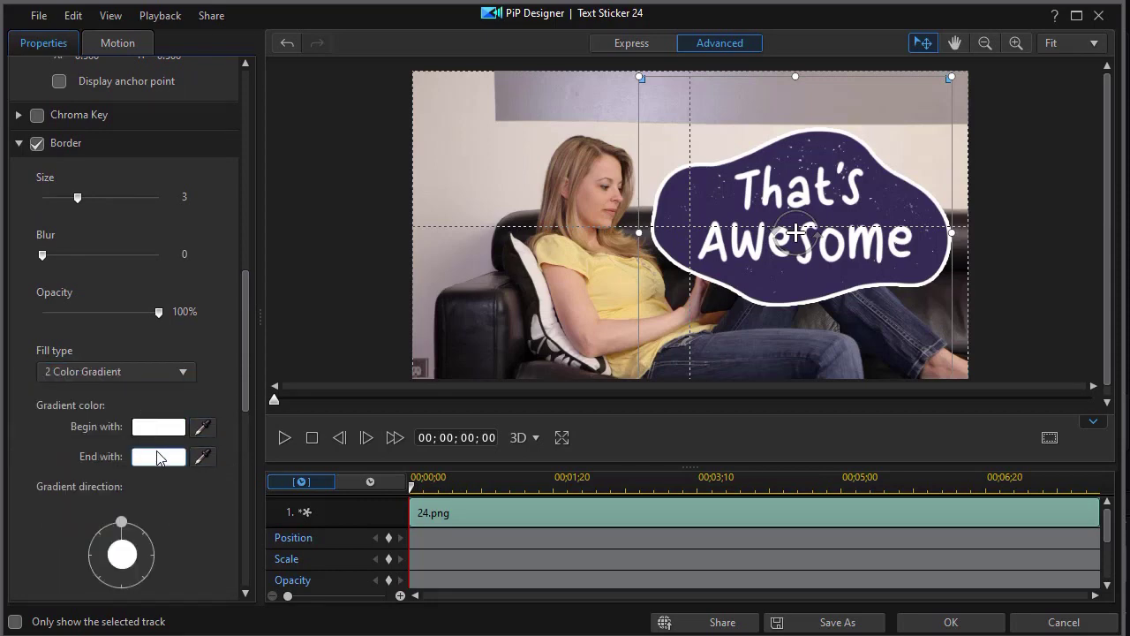
{"action": "left_click", "coordinate": [158, 457]}
{"action": "left_click", "coordinate": [383, 235]}
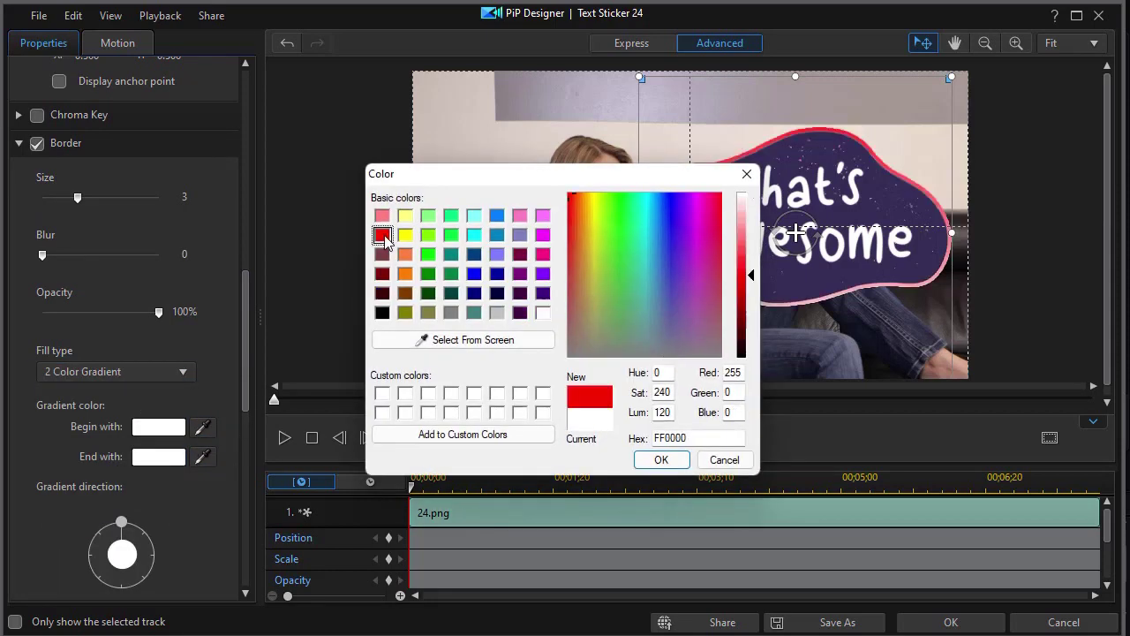
{"action": "left_click", "coordinate": [673, 459]}
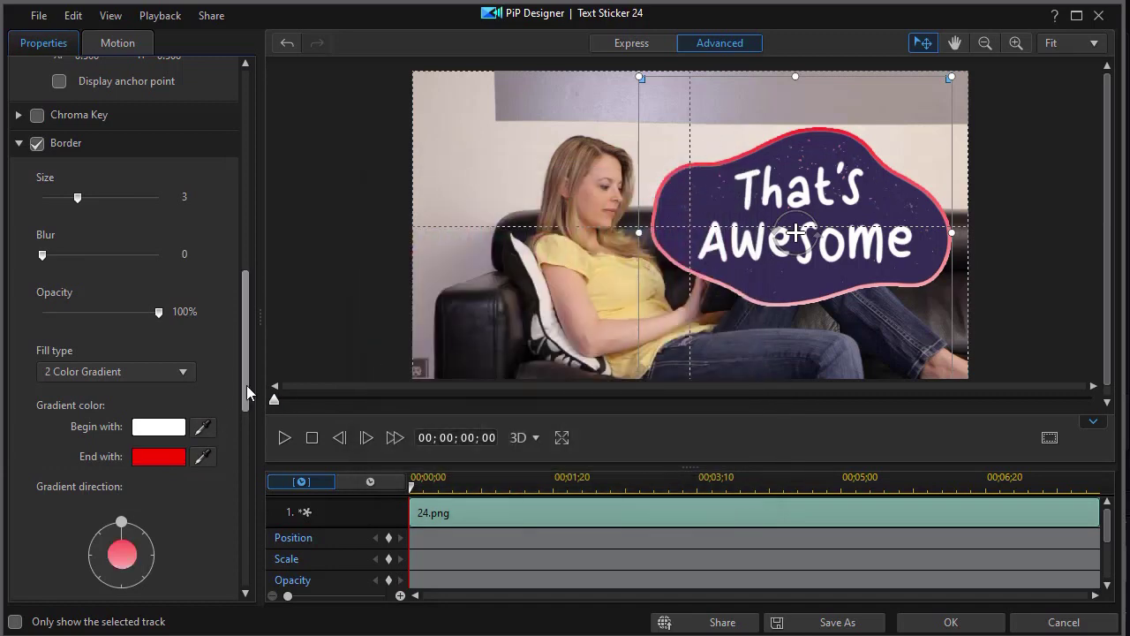
{"action": "left_click_drag", "start_coordinate": [123, 524], "coordinate": [155, 554]}
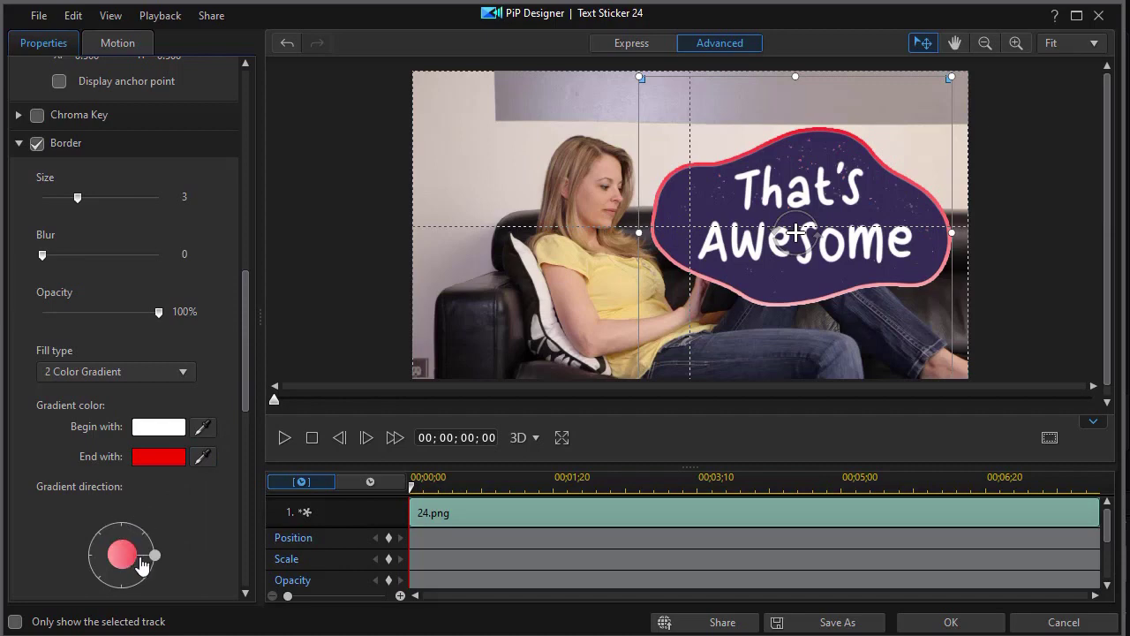
{"action": "left_click_drag", "start_coordinate": [244, 354], "coordinate": [239, 479]}
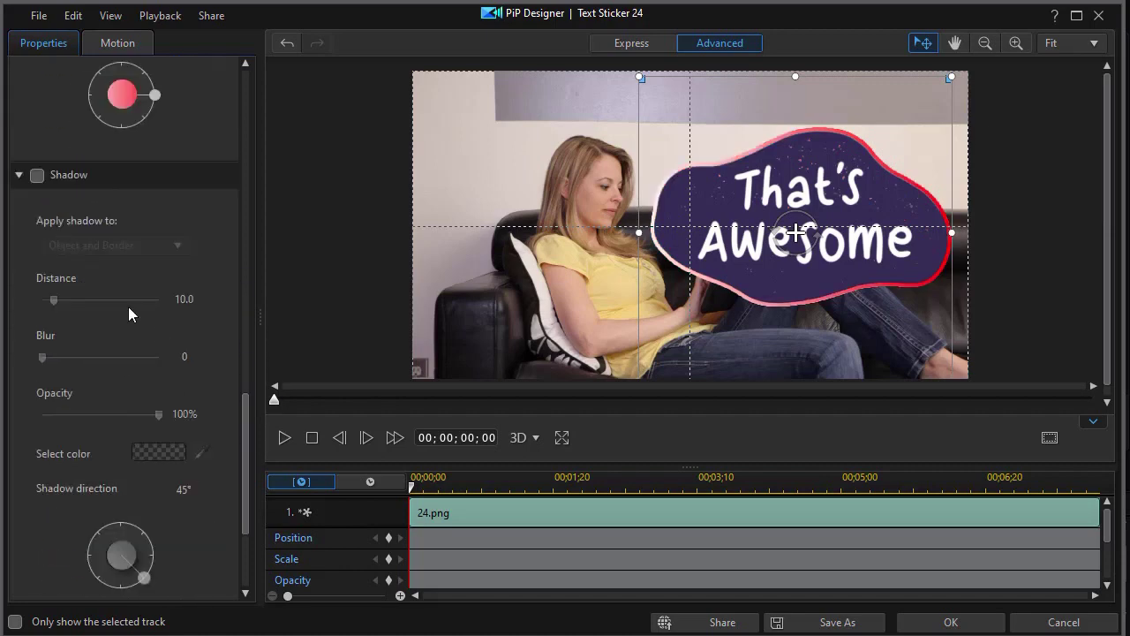
Add a shadow in the shirt's yellow sampled from the video, with distance 2.3 and blur 8
{"action": "left_click", "coordinate": [37, 175]}
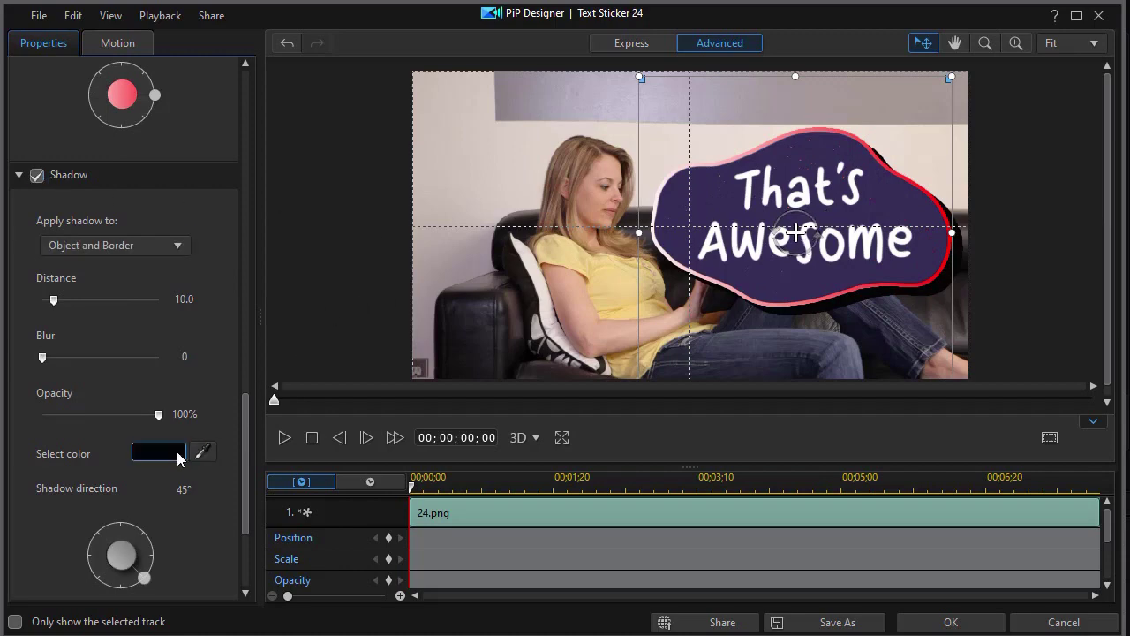
{"action": "left_click", "coordinate": [204, 453]}
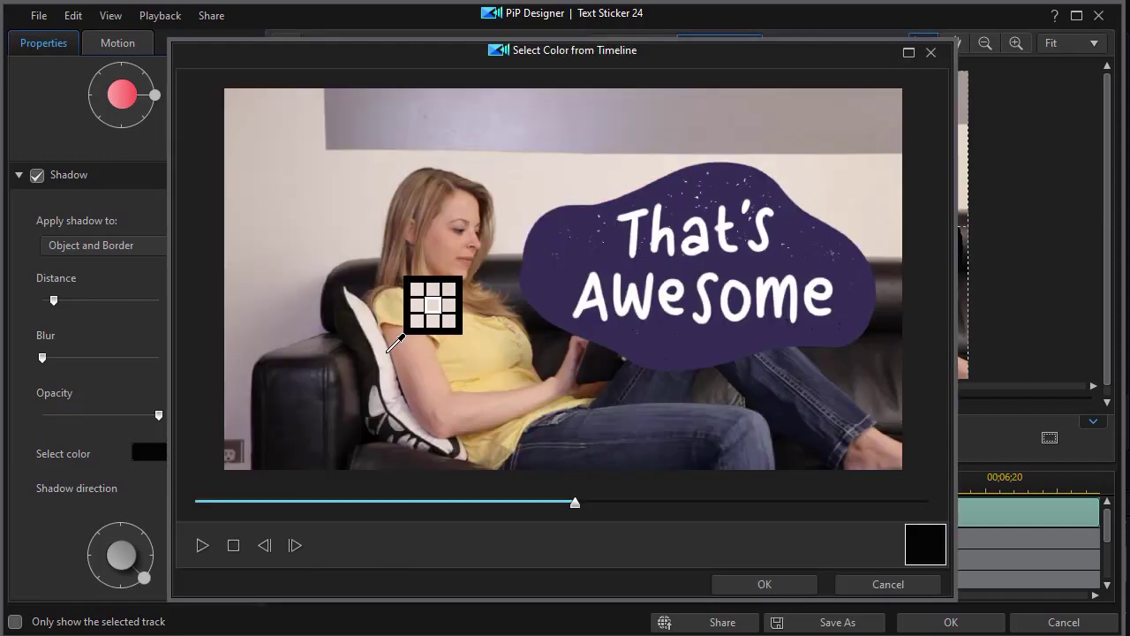
{"action": "left_click", "coordinate": [479, 347]}
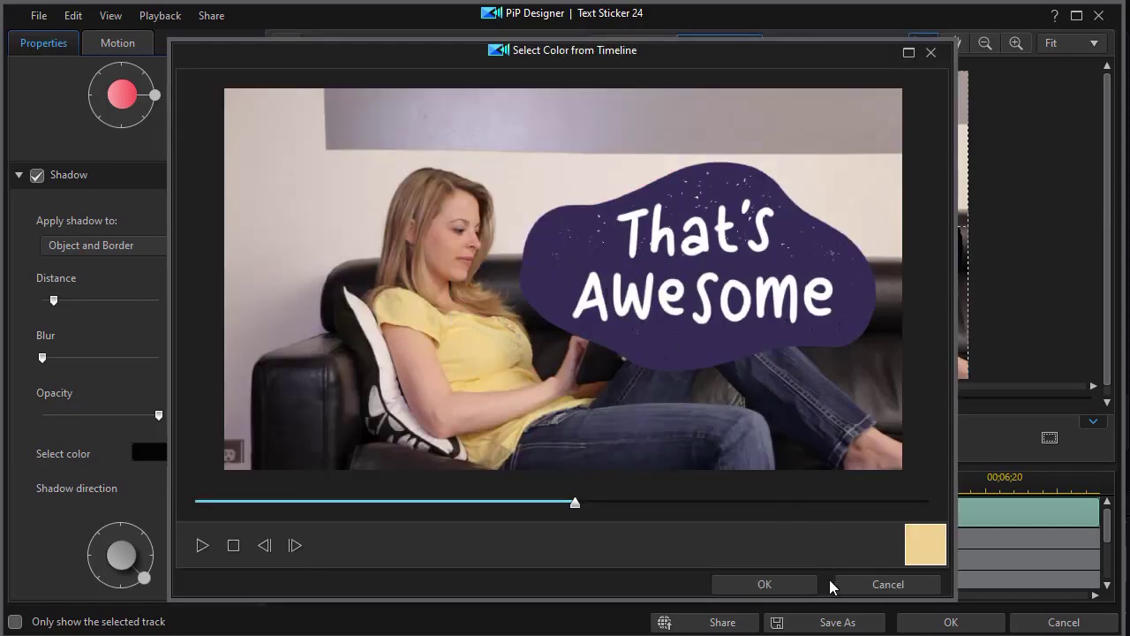
{"action": "left_click", "coordinate": [766, 587]}
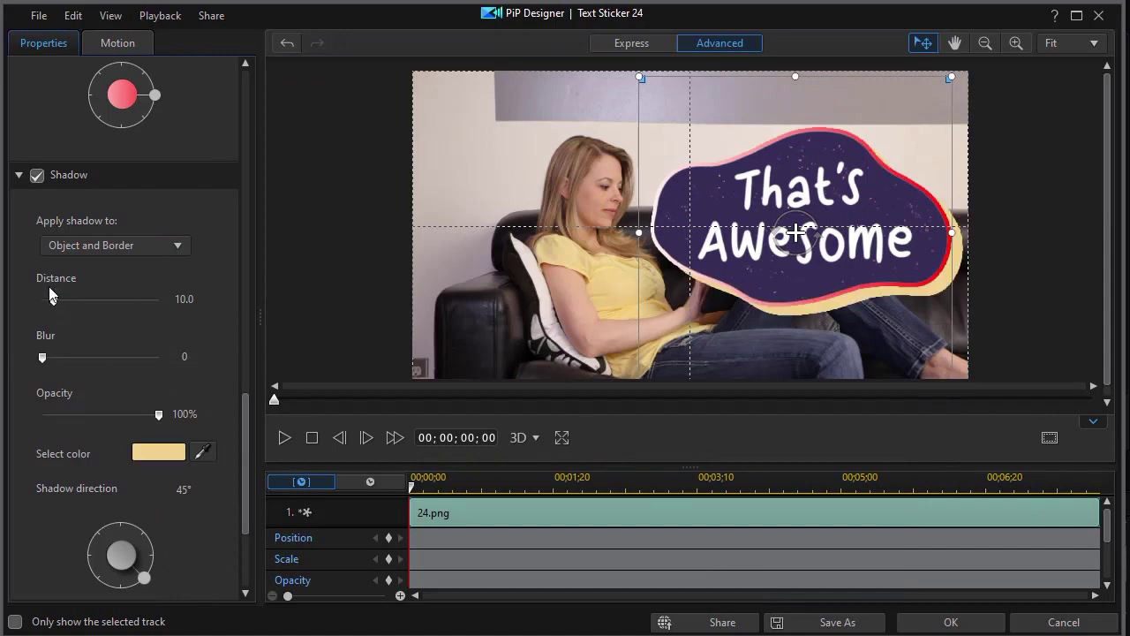
{"action": "left_click_drag", "start_coordinate": [53, 300], "coordinate": [45, 300]}
{"action": "left_click_drag", "start_coordinate": [42, 356], "coordinate": [88, 359]}
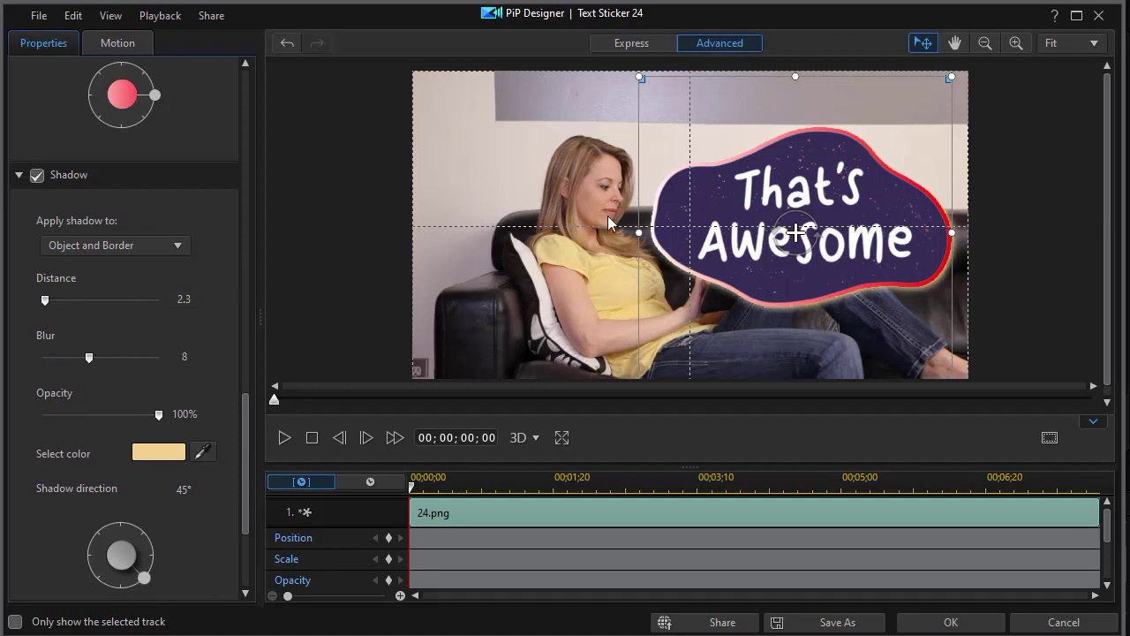